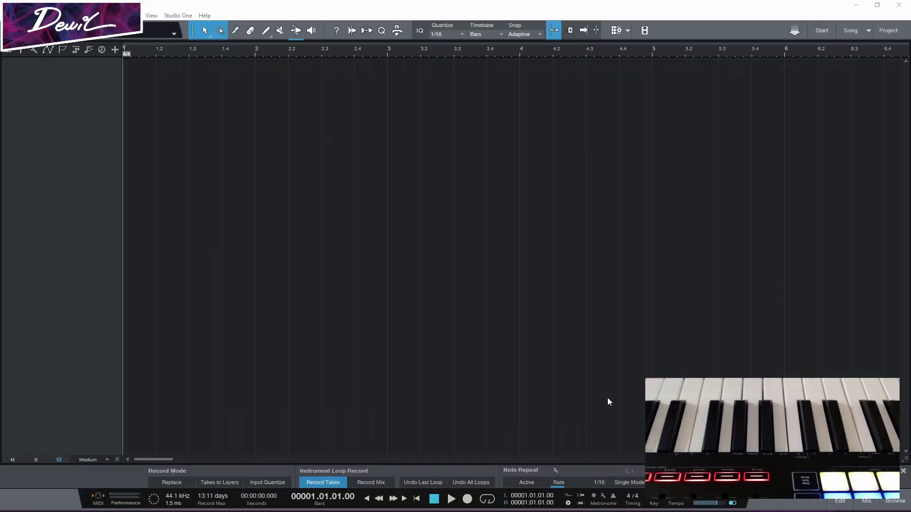
Add Scaler 2 on a new instrument track and set its MIDI Input 1 to All Inputs.
click(895, 502)
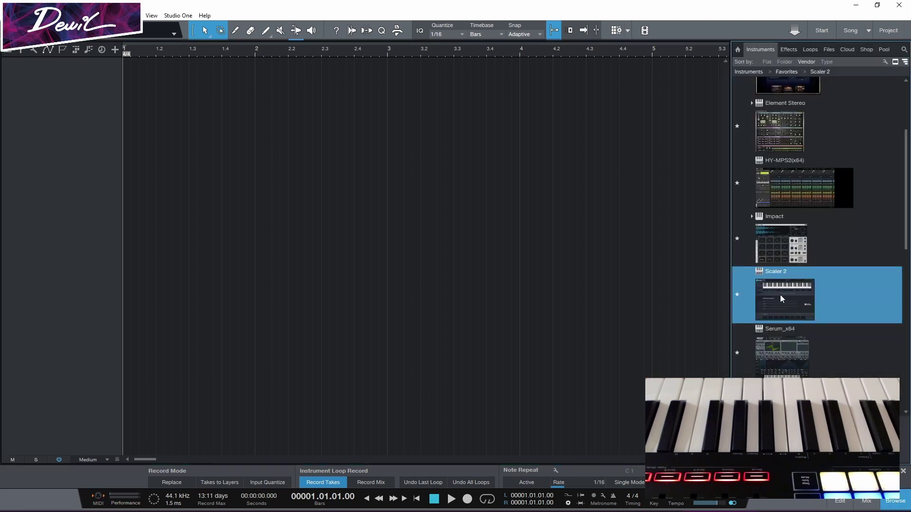
drag(791, 298, 95, 148)
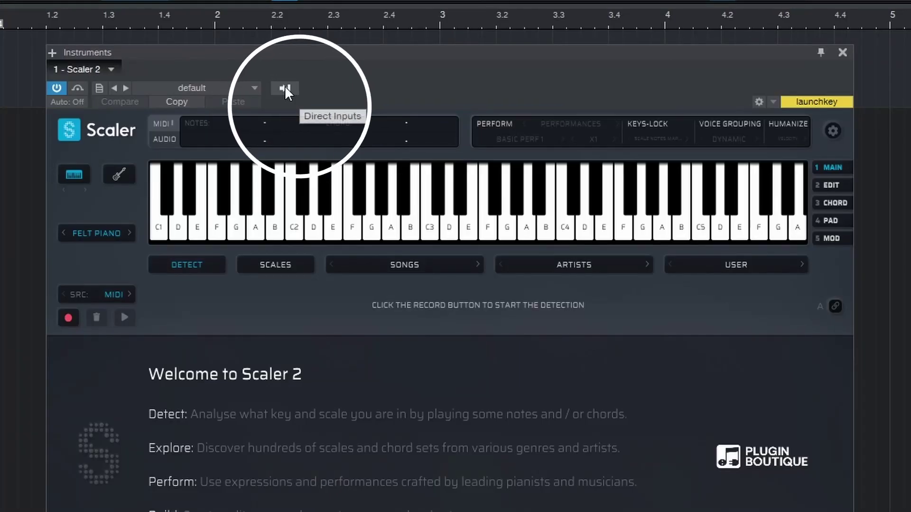
click(285, 90)
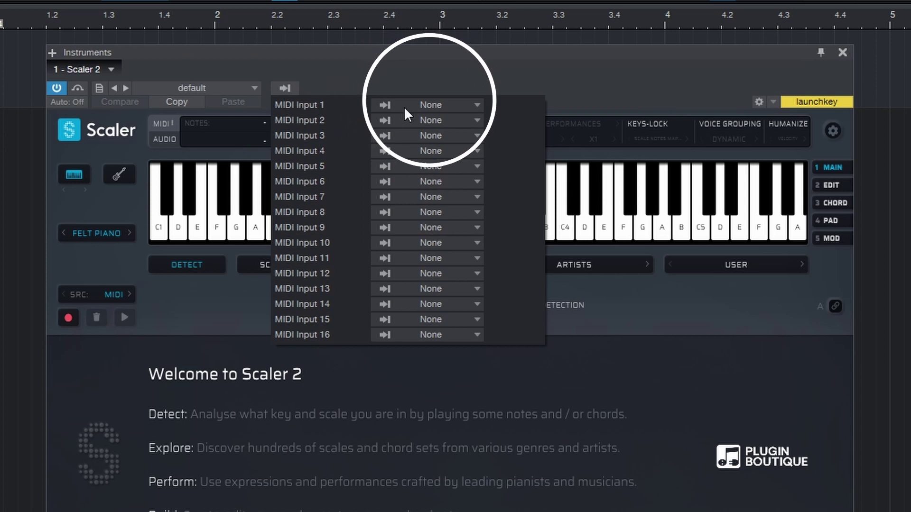
click(416, 104)
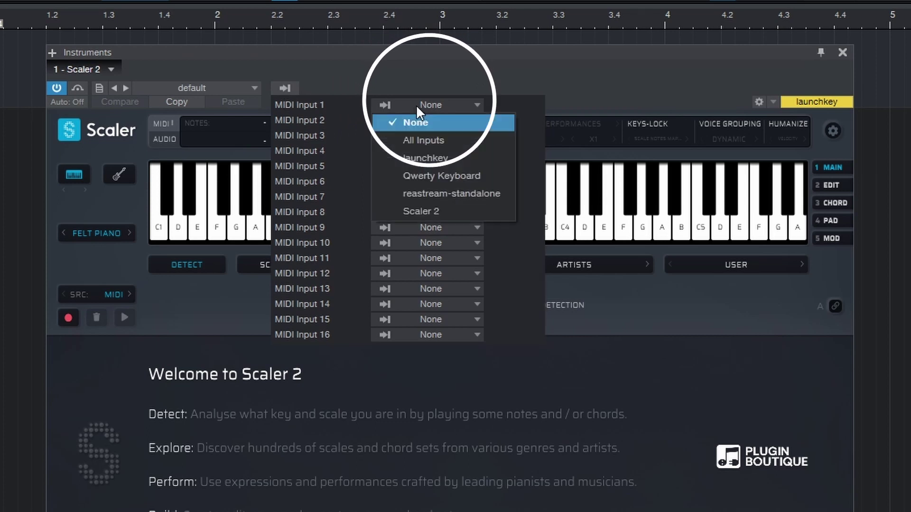
click(416, 140)
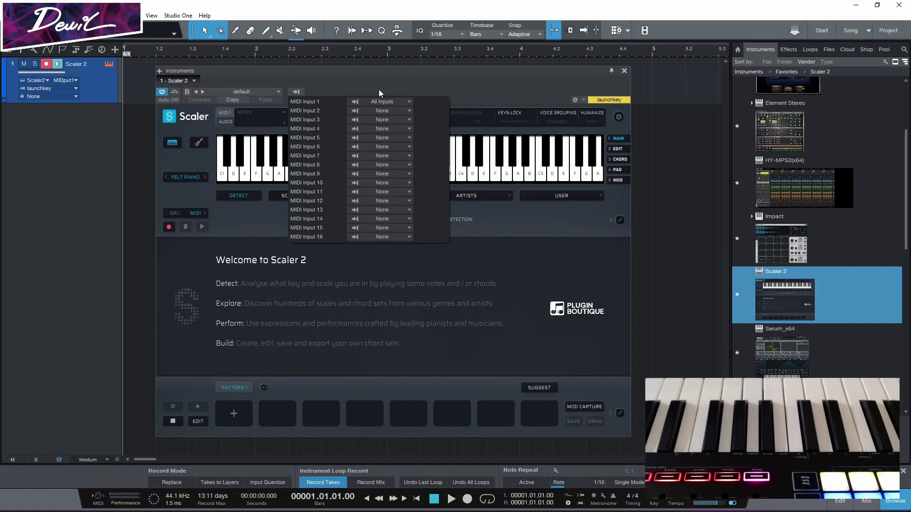
click(379, 89)
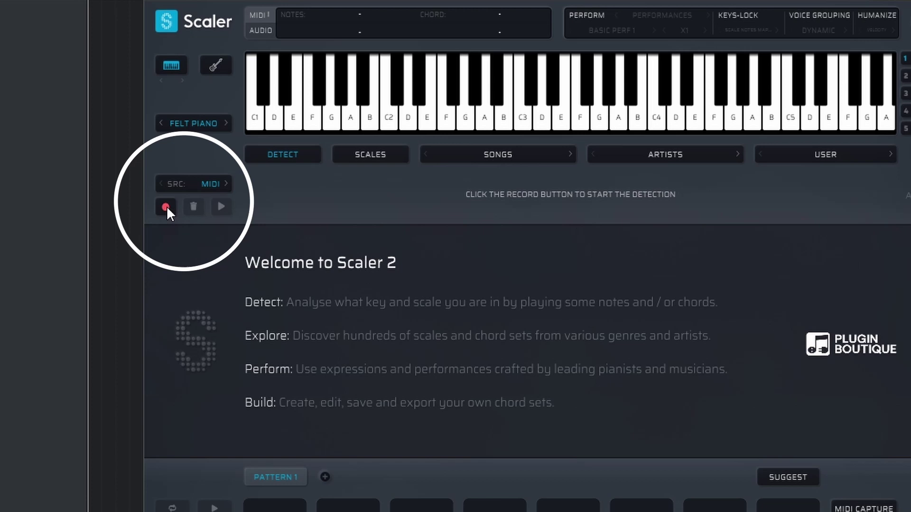
Detect C major in Scaler from a played C-E-G chord and bind its seven triads to MIDI notes.
click(166, 207)
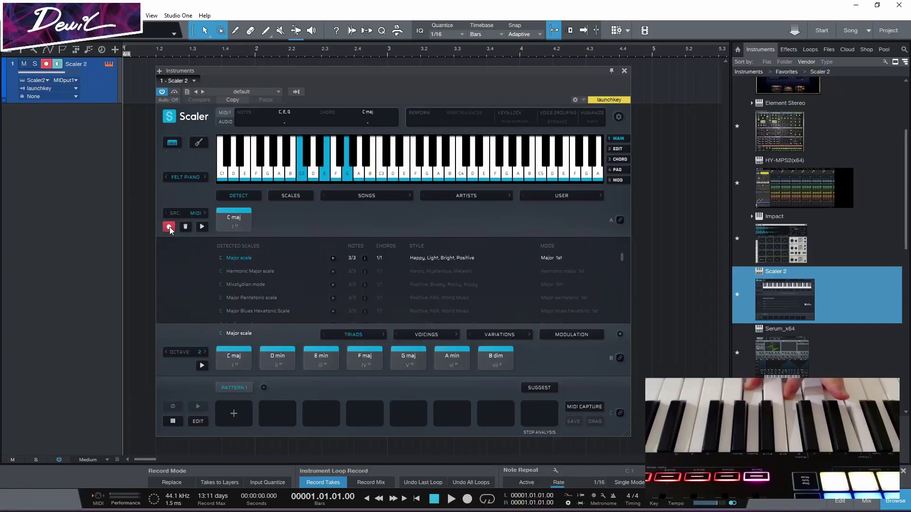
click(169, 226)
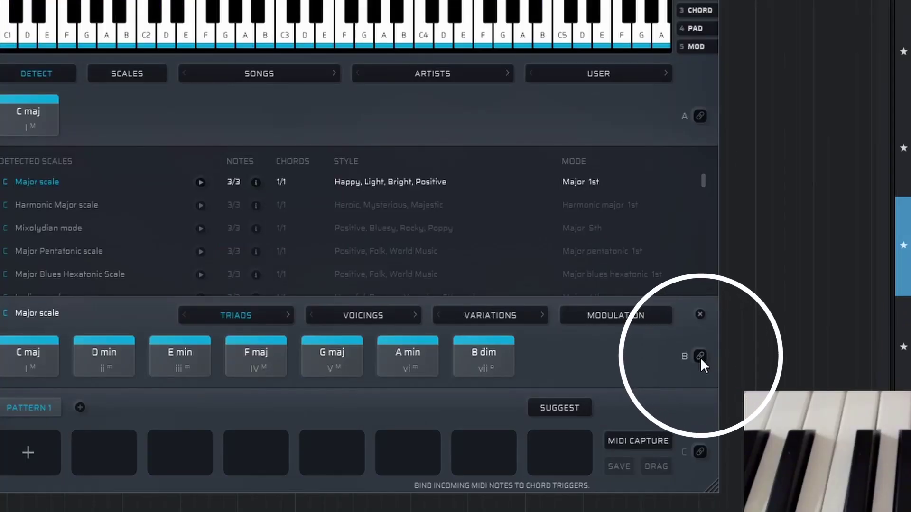
click(700, 357)
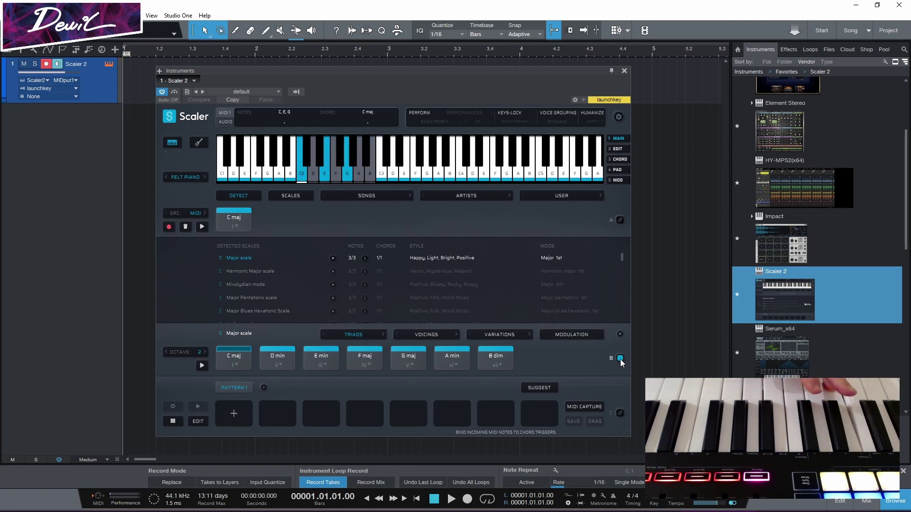
click(620, 358)
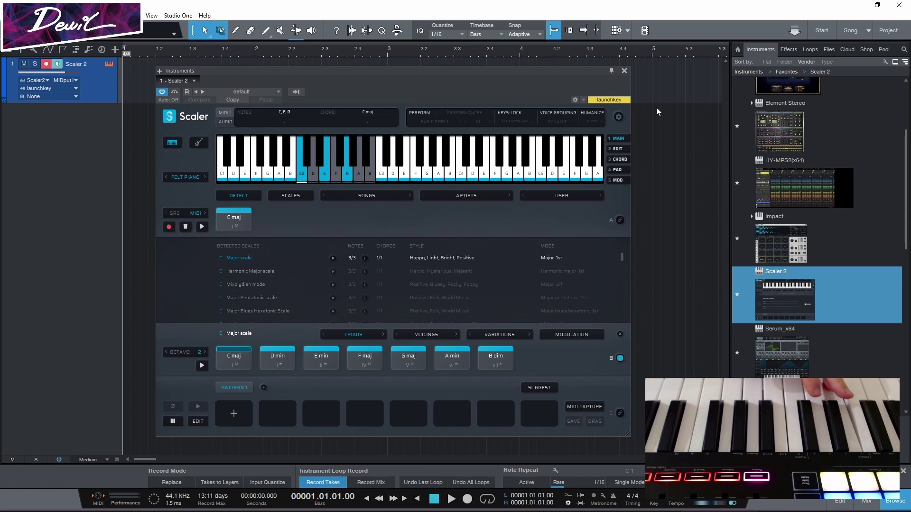
Close Scaler's window and add Serum_x64 on a second instrument track.
click(625, 71)
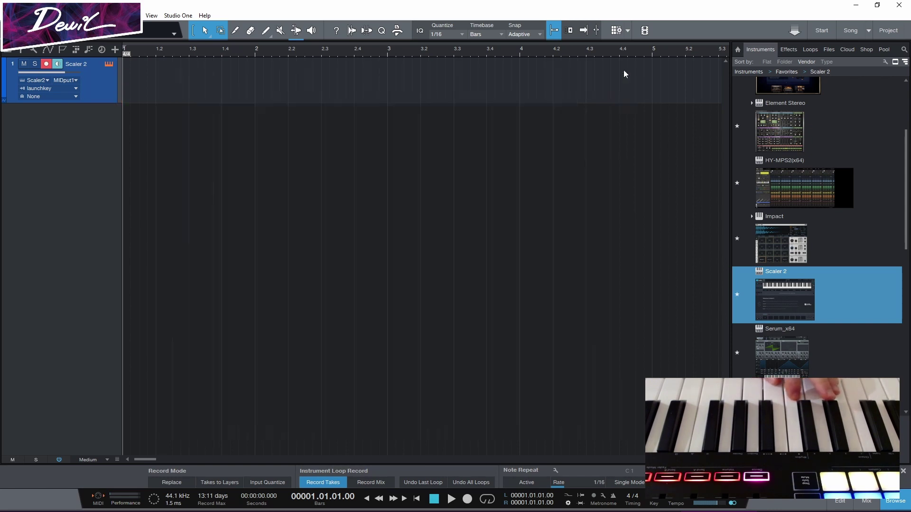
click(779, 346)
drag(786, 356, 84, 141)
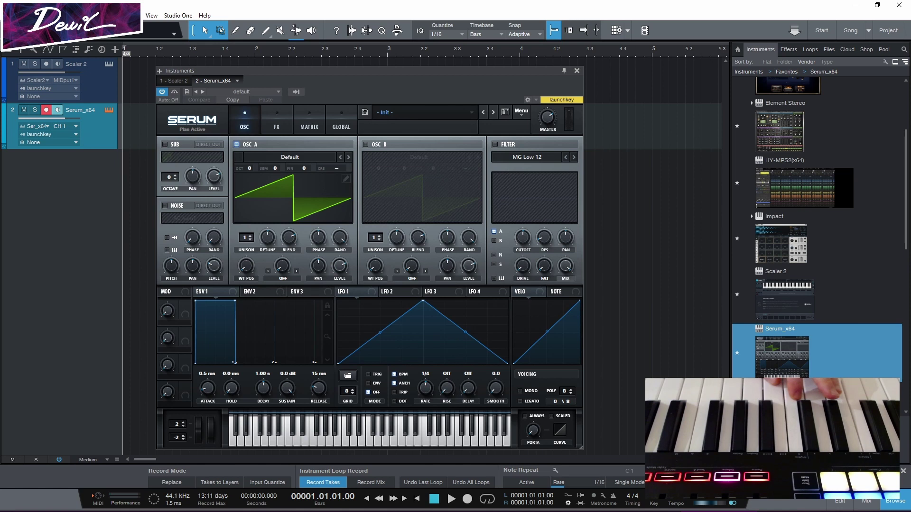
Load Serum's Plucked > PL D_Pluck preset.
click(480, 113)
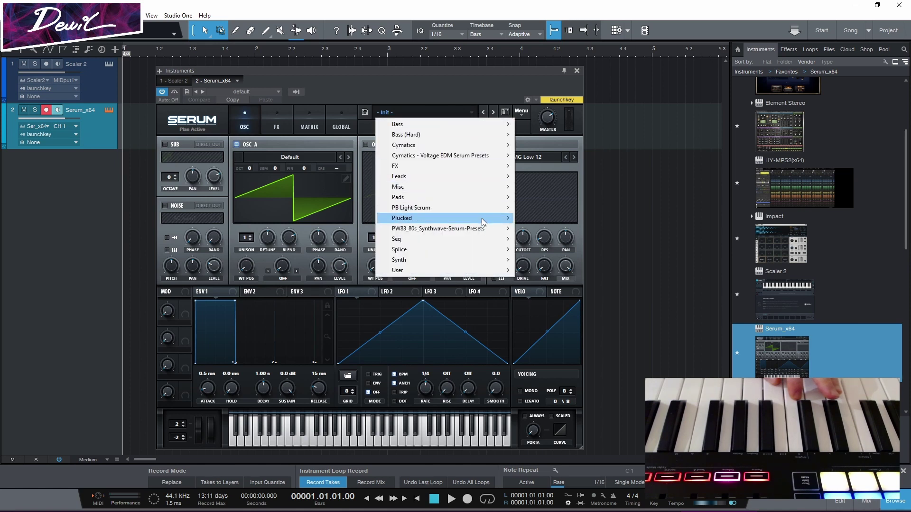
mouse_move(482, 218)
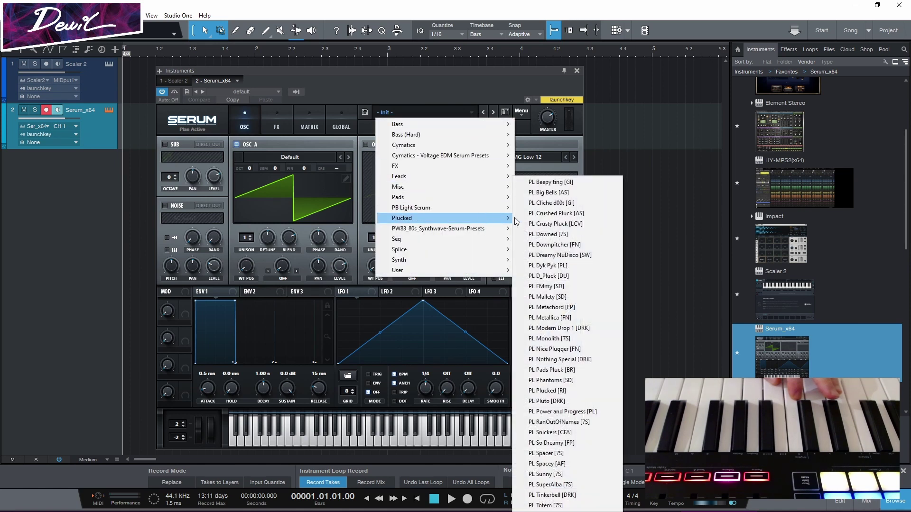
click(562, 276)
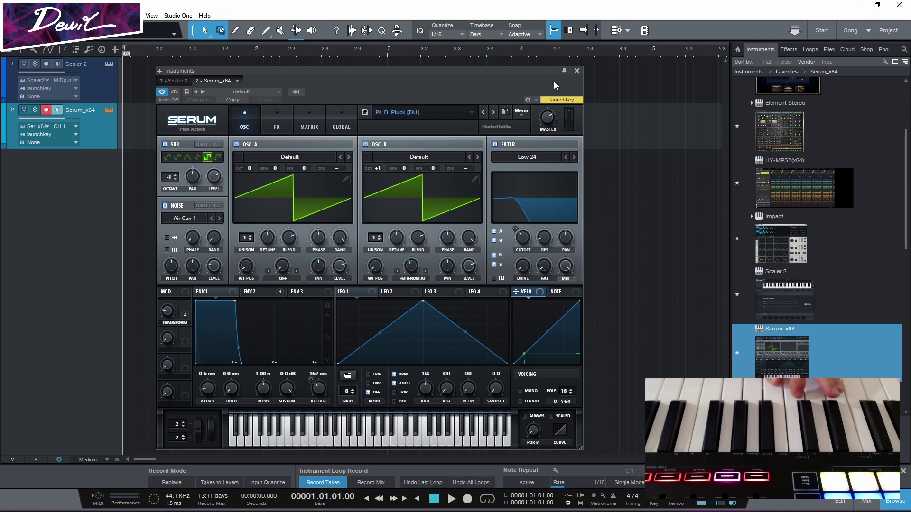
Switch the Serum_x64 track's MIDI input from launchkey to Scaler 2.
click(577, 71)
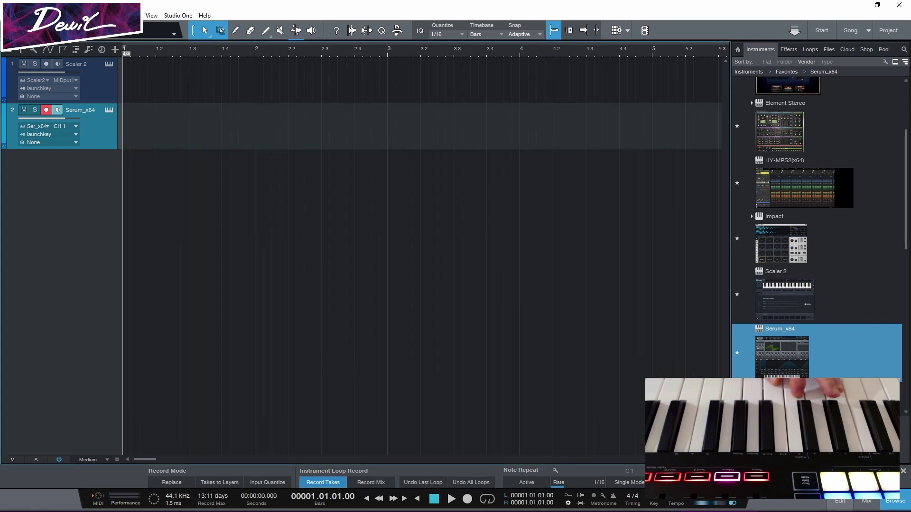
click(865, 502)
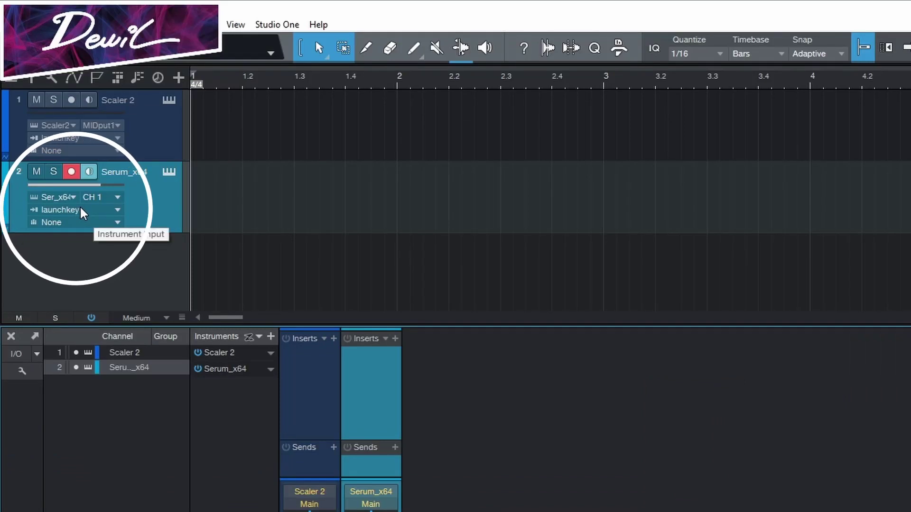
click(51, 134)
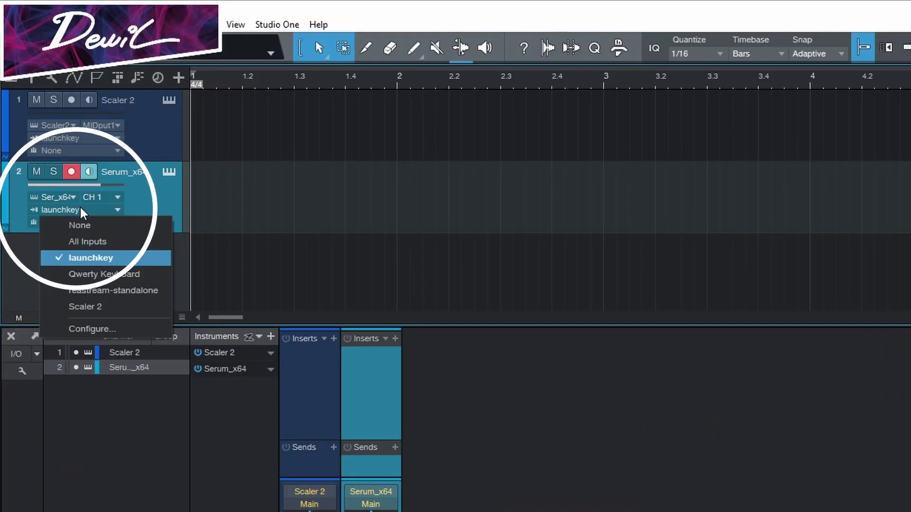
click(101, 306)
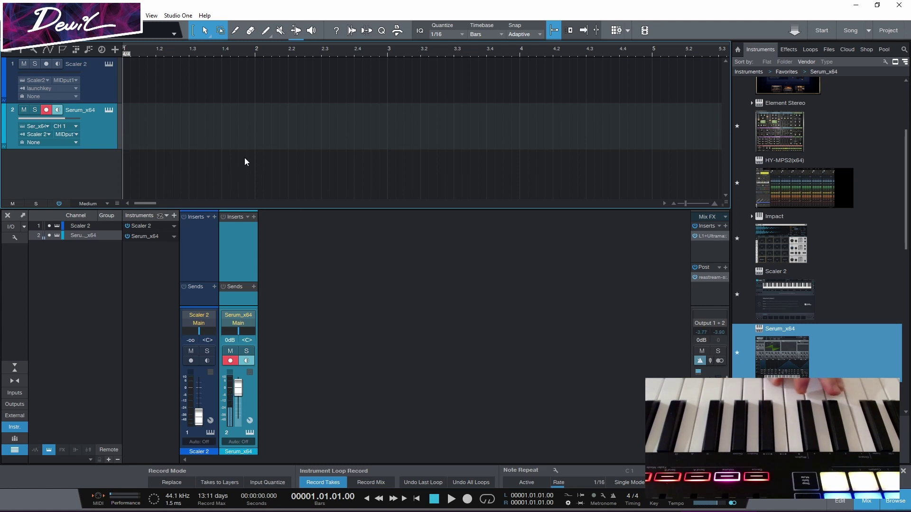
Enable Scaler 2's Perform mode with Basic Perf 1, then close its window.
click(108, 65)
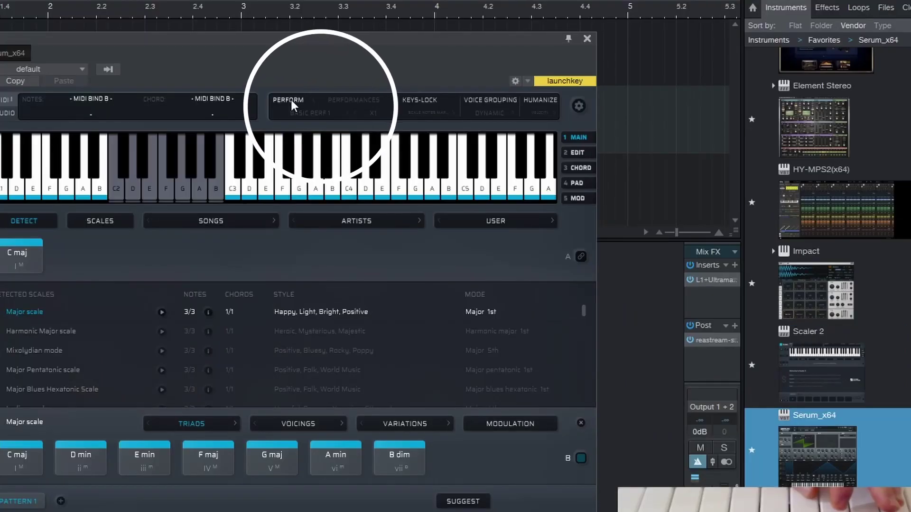
click(291, 99)
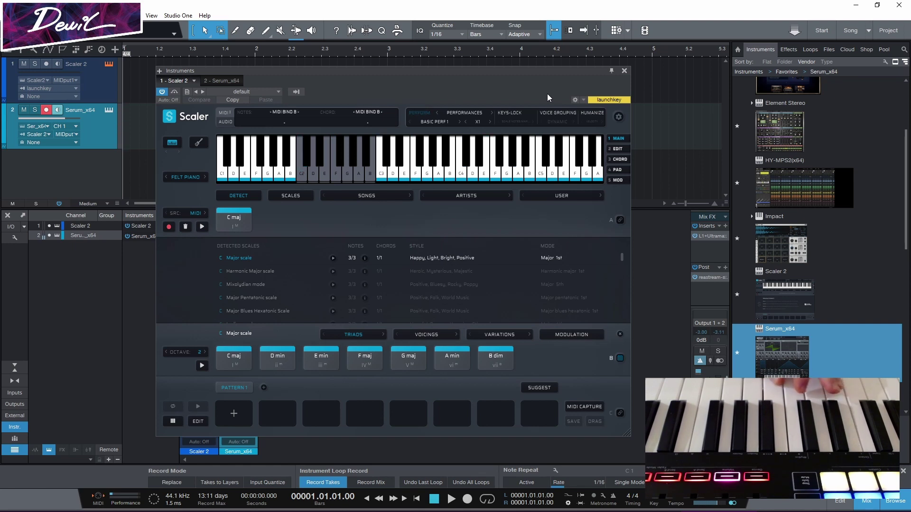
click(624, 72)
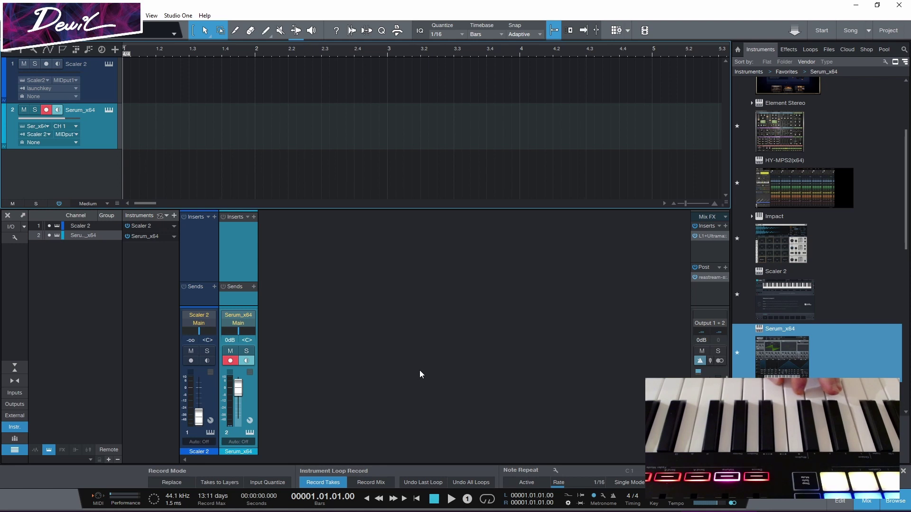
Record about three bars of Scaler-triggered chords on Serum and check the E4 note in the piano roll.
key(KP_Multiply)
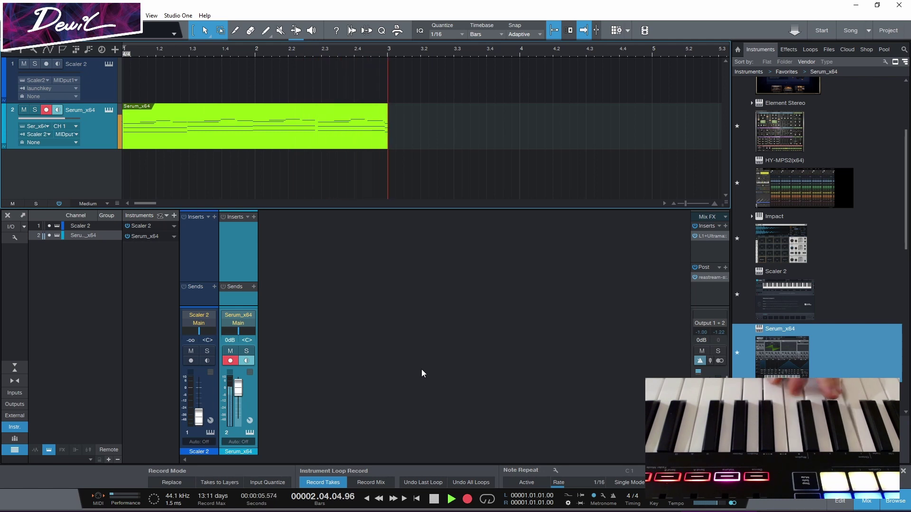
click(434, 500)
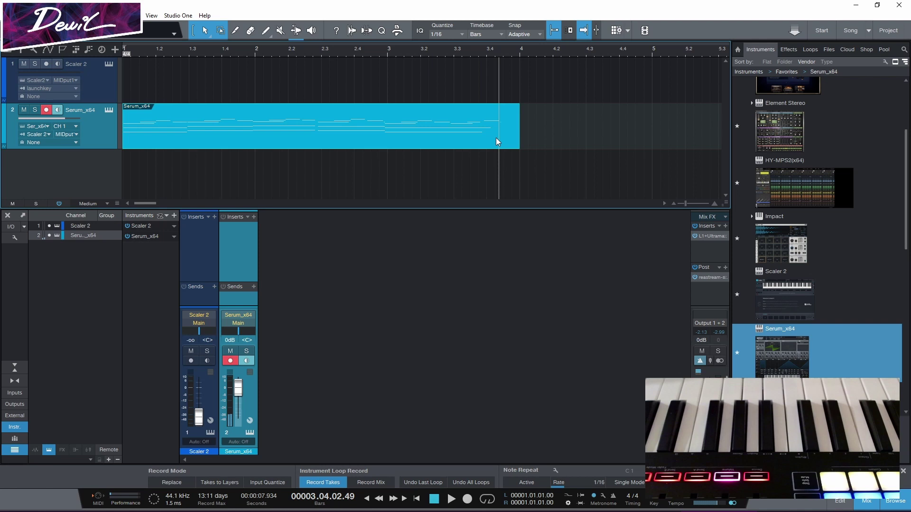
double_click(438, 133)
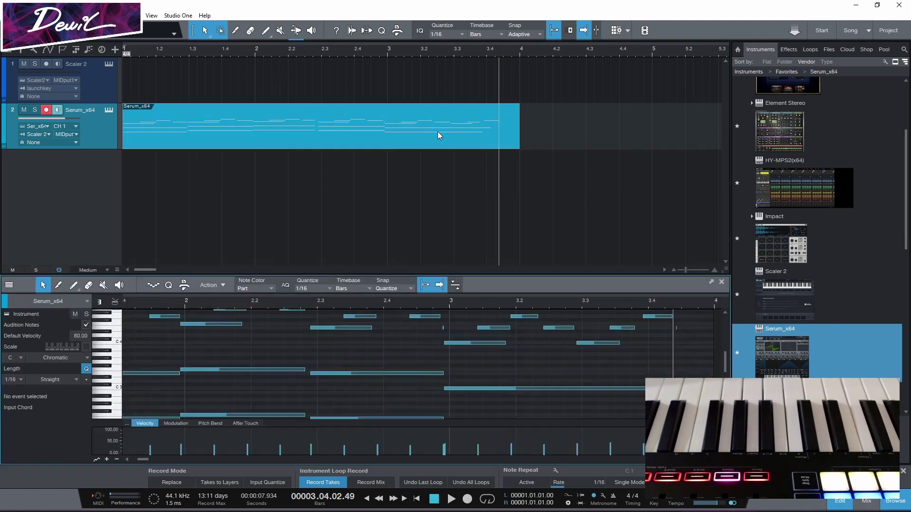
drag(489, 275, 498, 201)
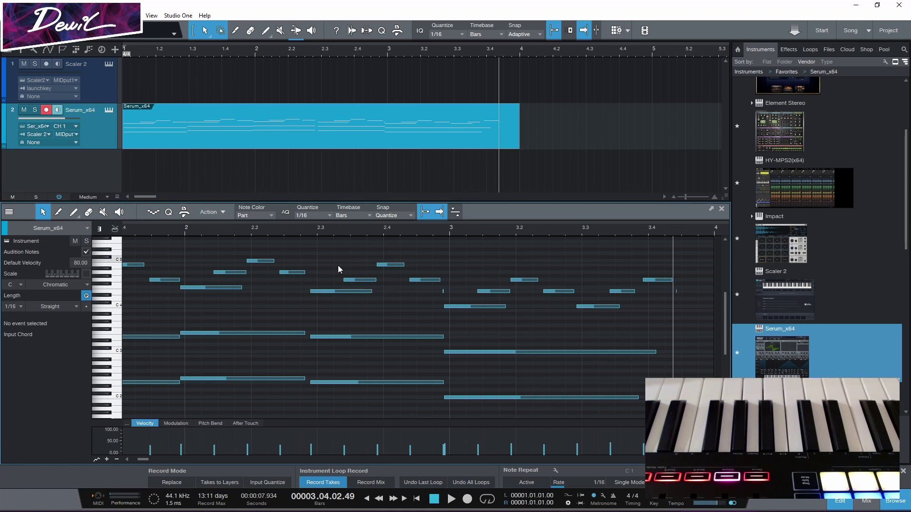
click(341, 291)
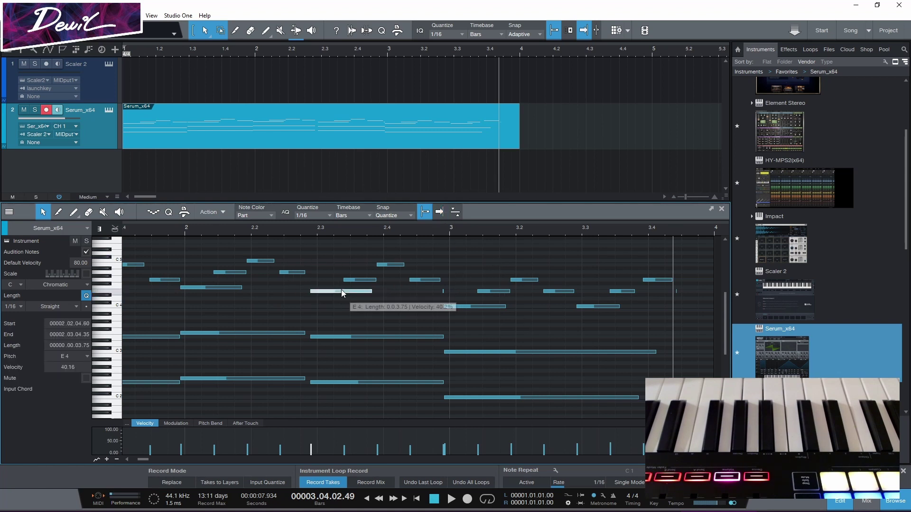
click(840, 503)
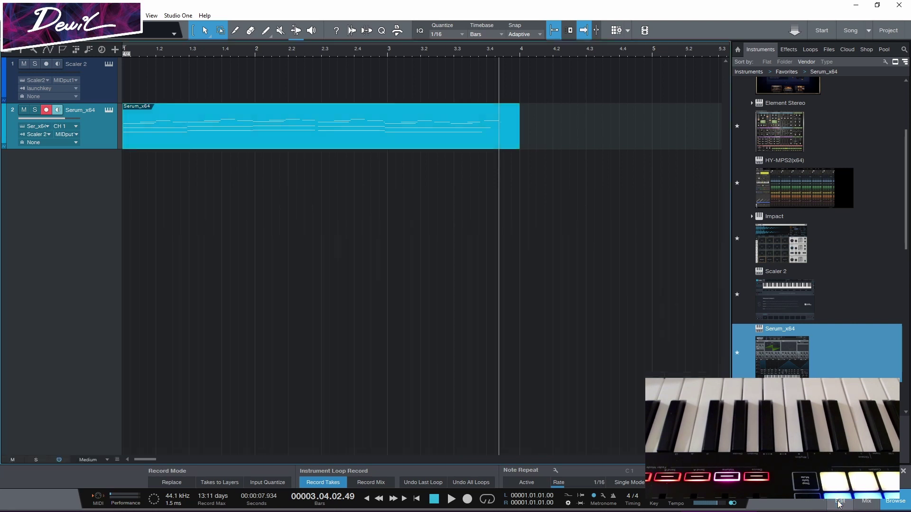
click(108, 63)
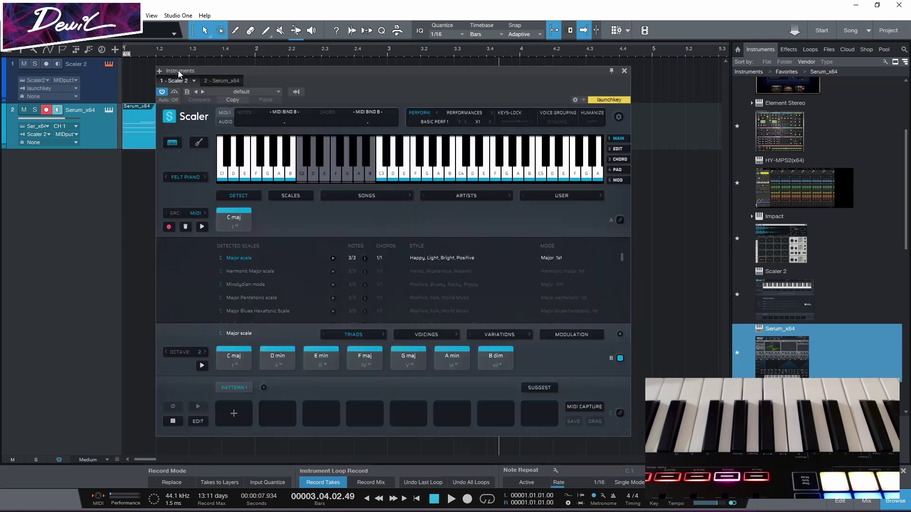
click(294, 92)
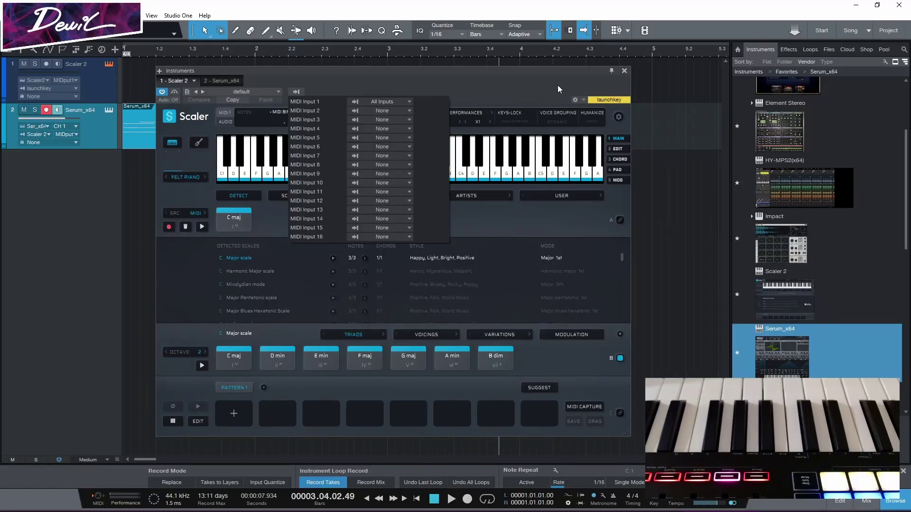
click(807, 57)
click(807, 58)
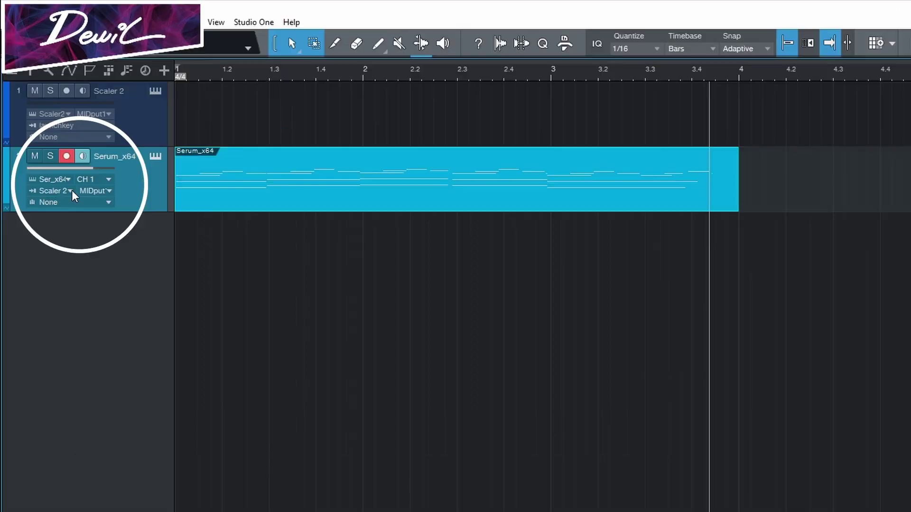
click(49, 134)
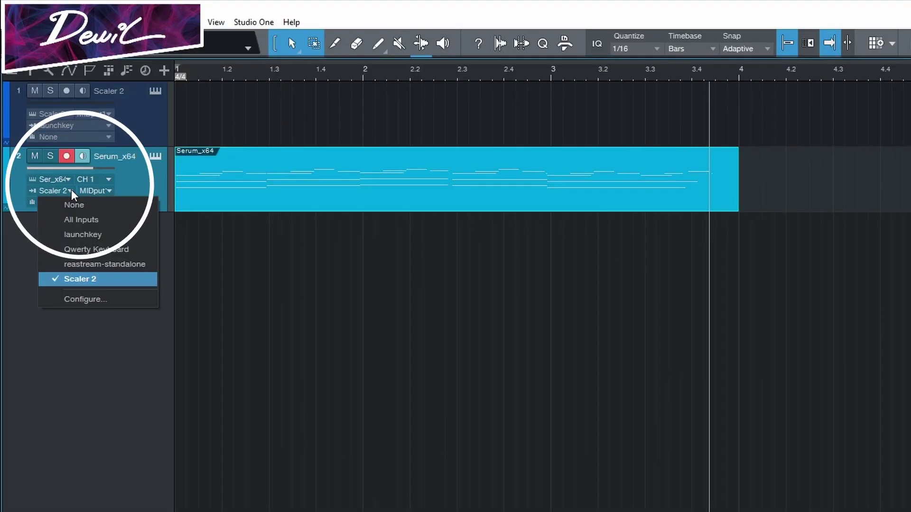
click(87, 279)
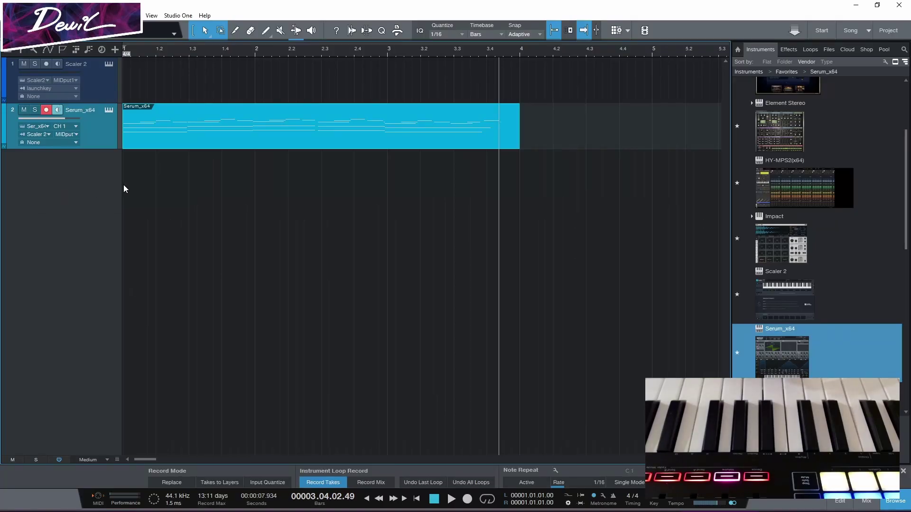
Bring up Serum's plugin window showing the PL D_Pluck [DU] preset.
click(109, 111)
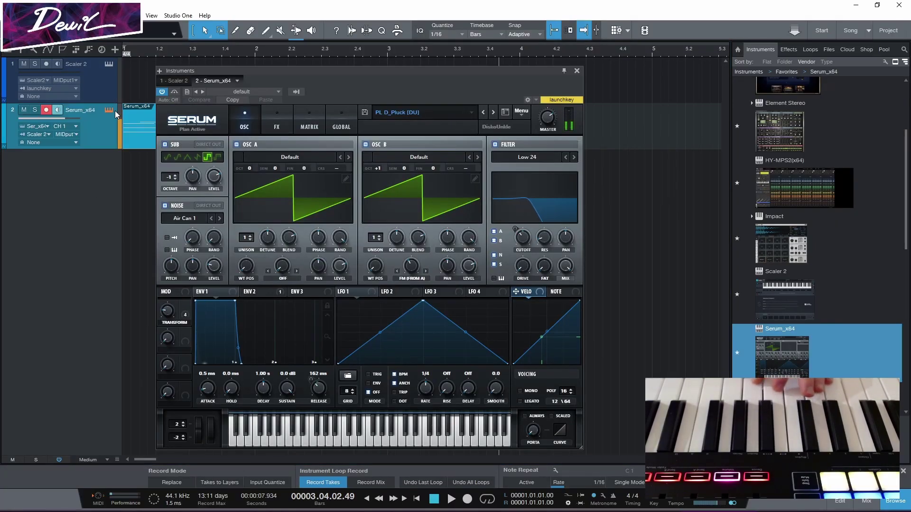